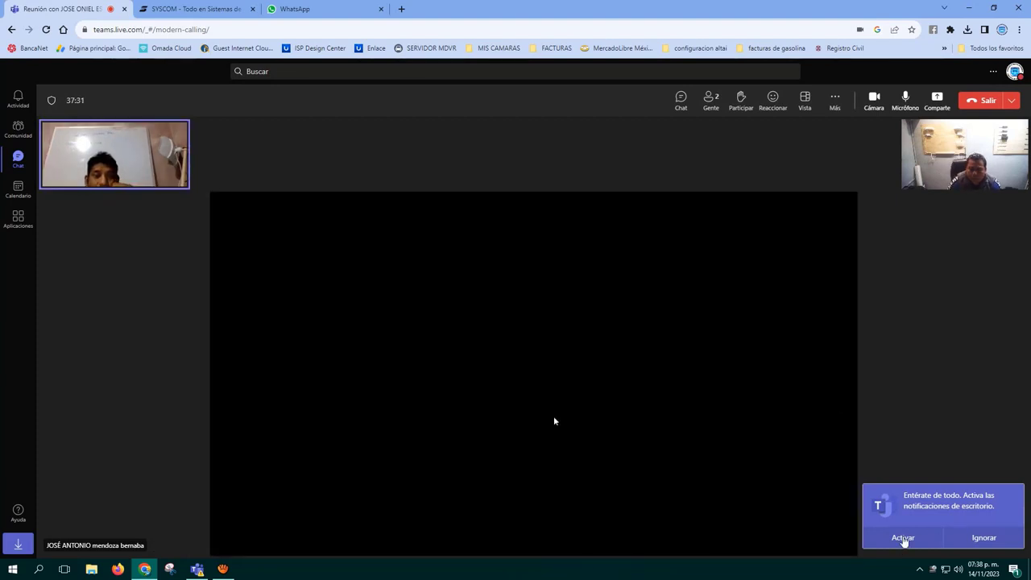
Enable desktop notifications for the meeting application
left_click(903, 537)
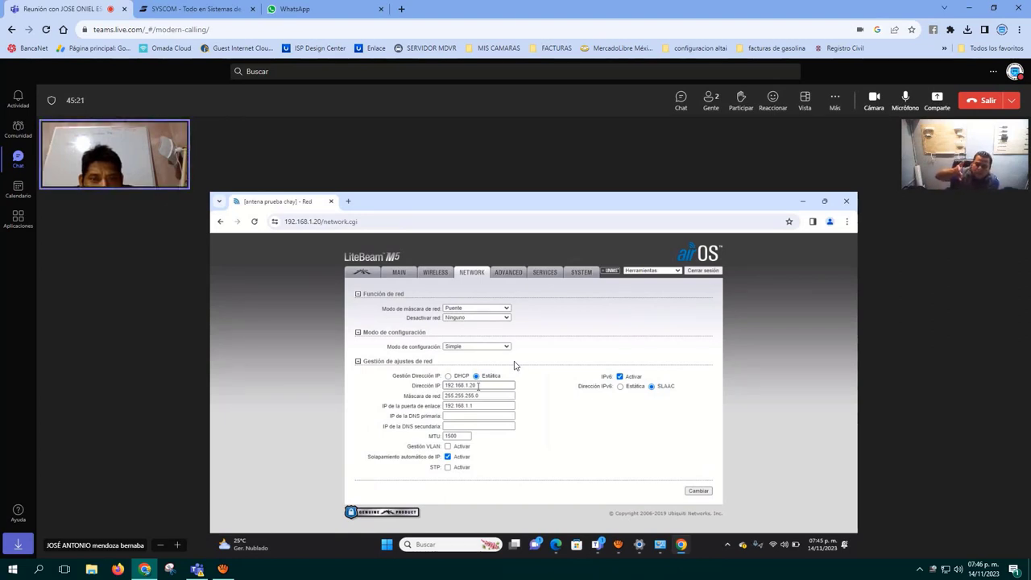
Set the antenna's static IP address to 192.168.1.100 and its gateway IP to 192.168.1.254
left_click(477, 386)
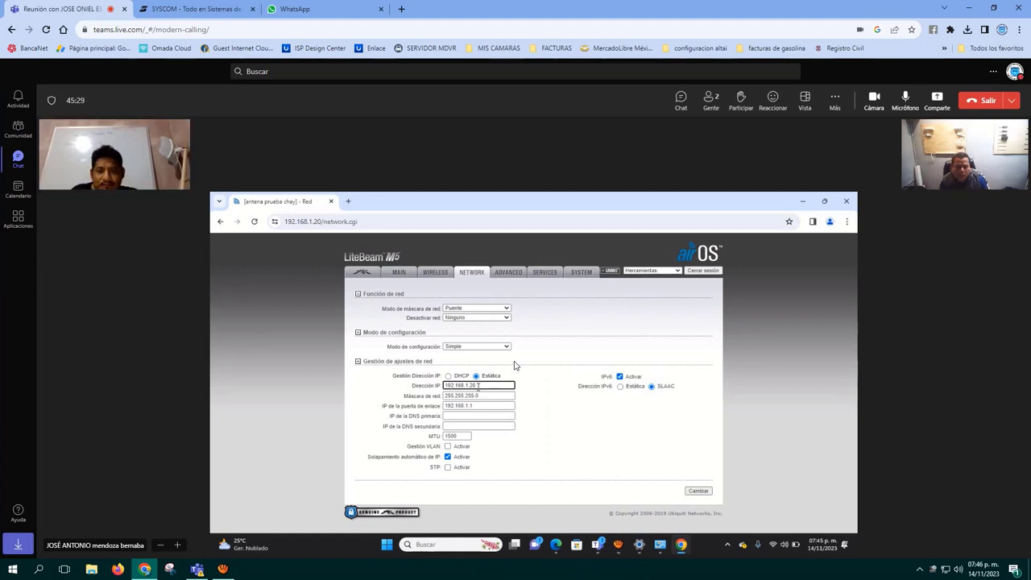
type("21")
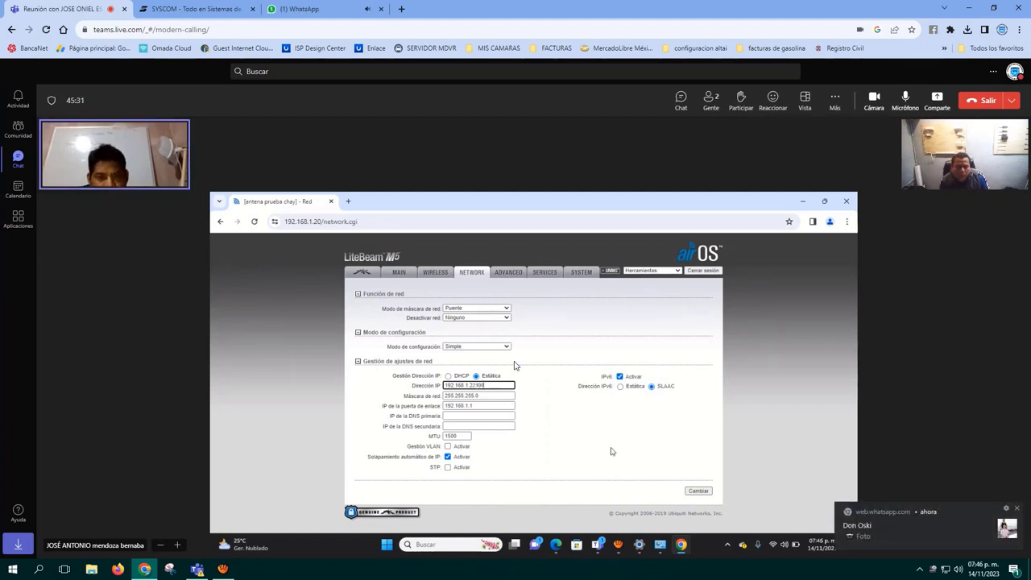
type("0")
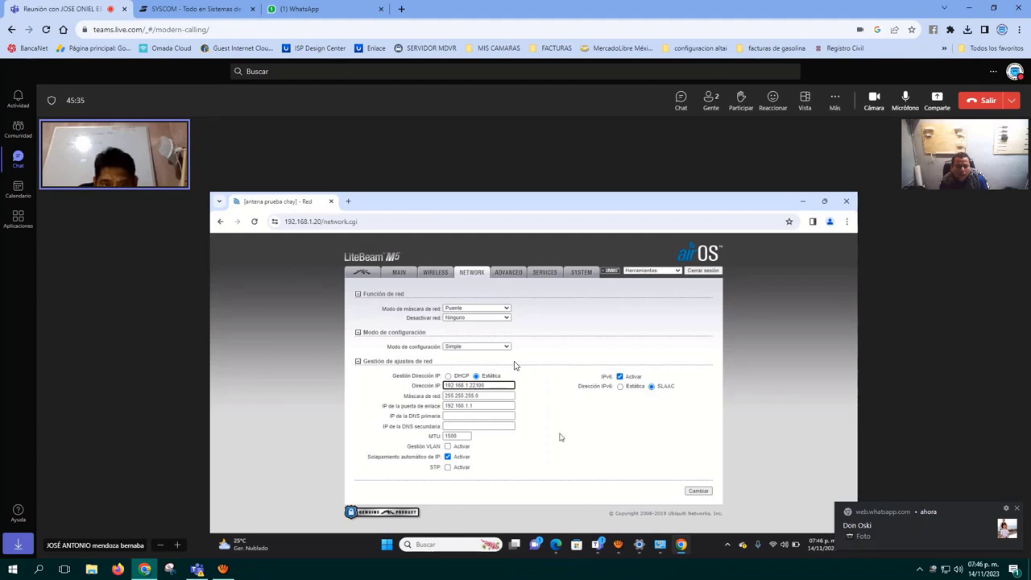
key("BackSpace")
key("BackSpace")
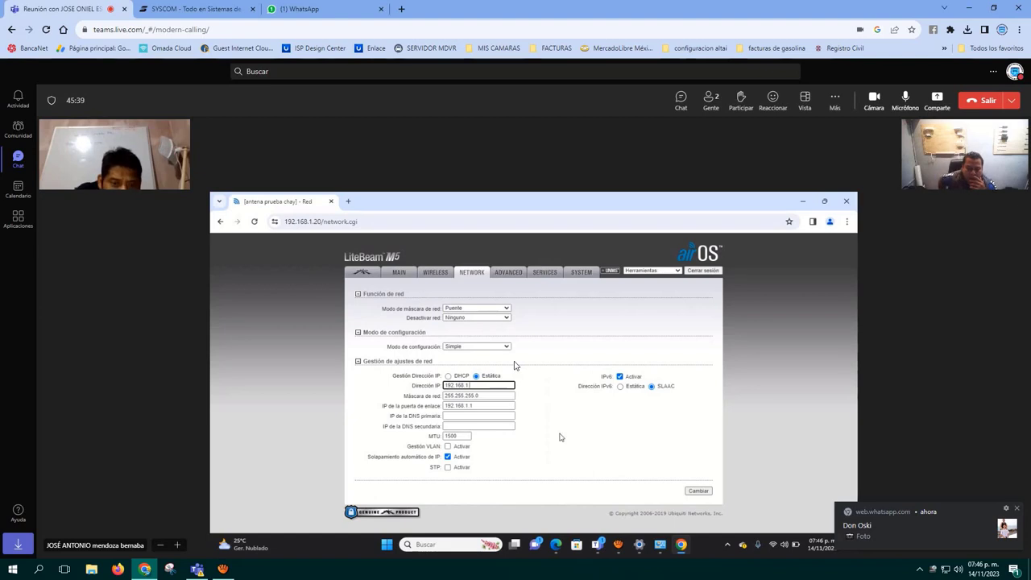
type("8")
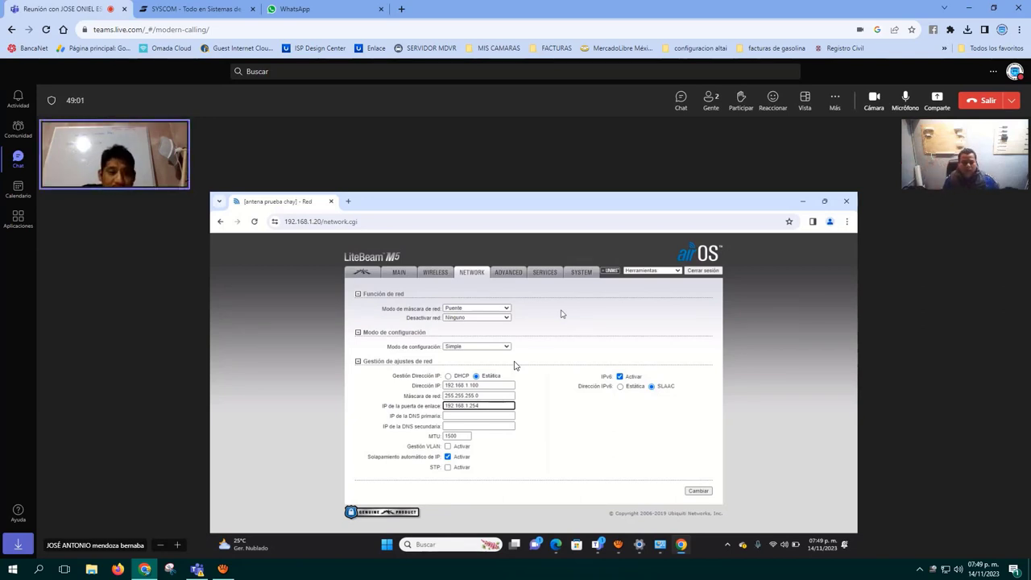
Set the primary DNS IP in the antenna's network settings to 8.8.8.8
key("Tab")
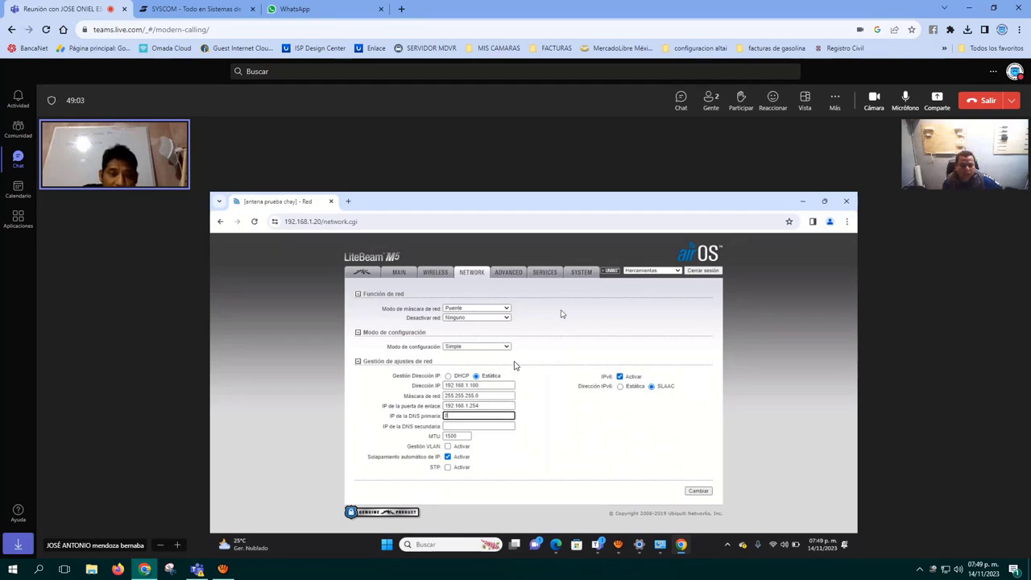
type("8")
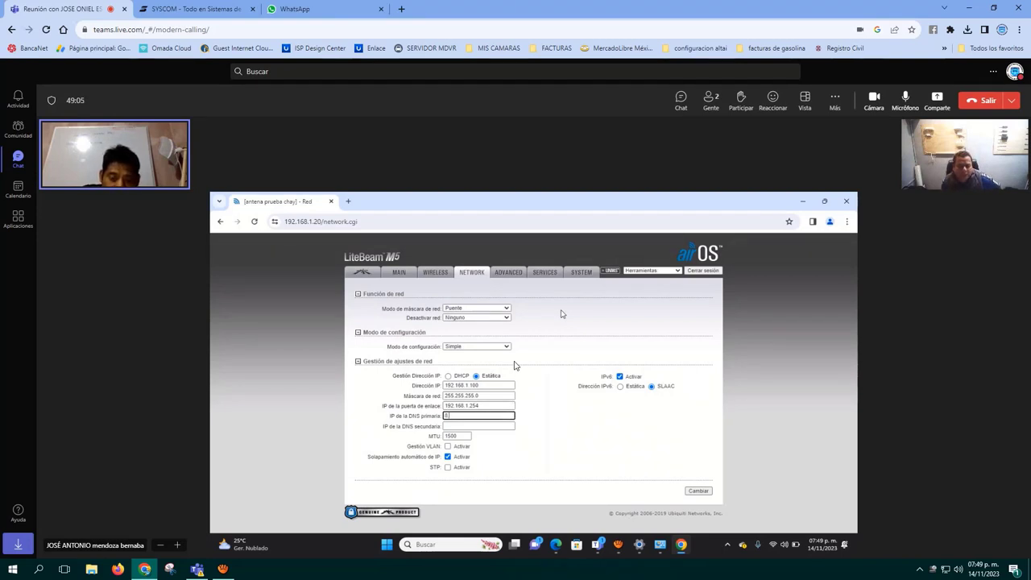
type(".8.8")
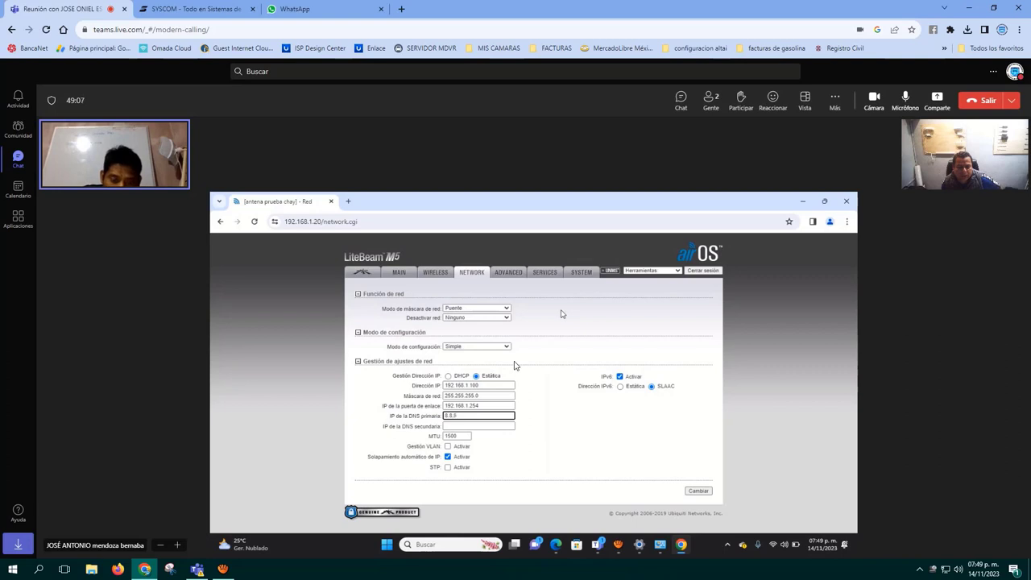
type(".")
type("8")
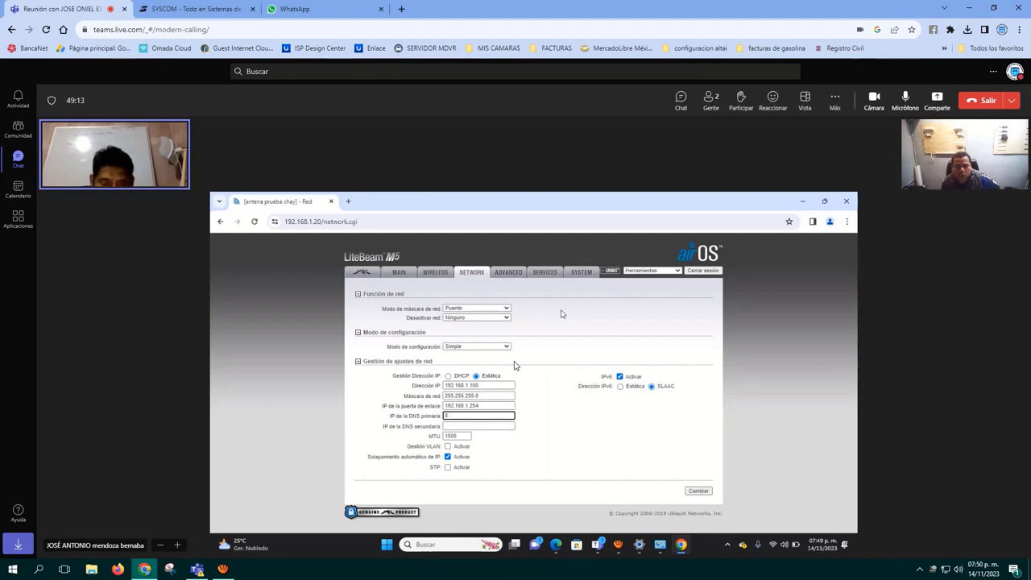
type(".8")
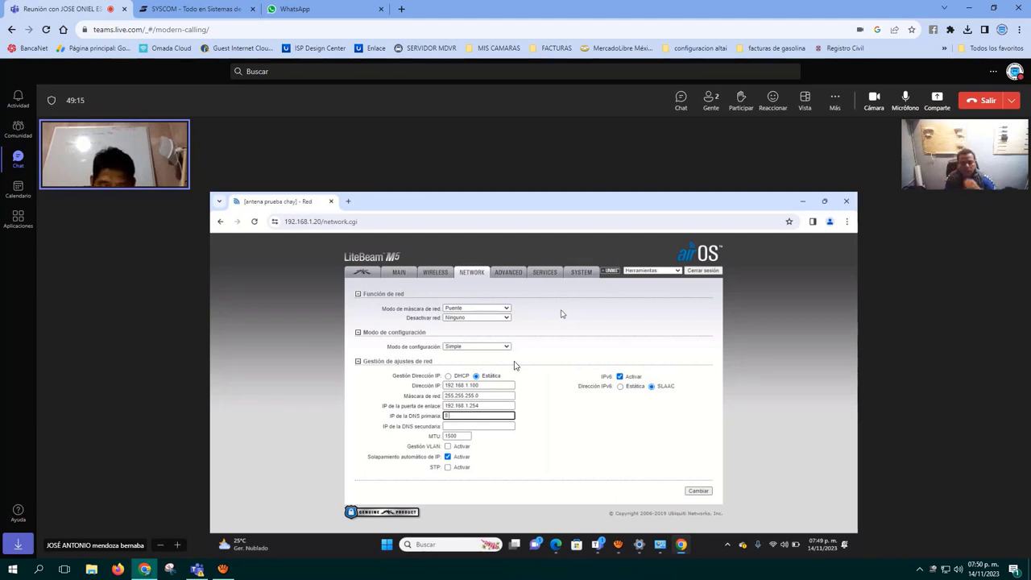
type(".8")
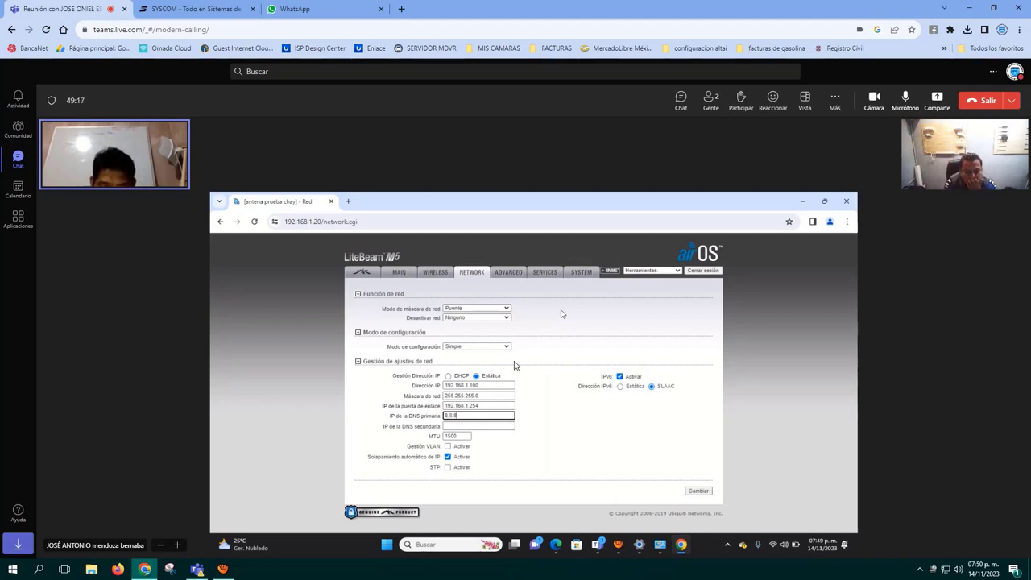
type(".8")
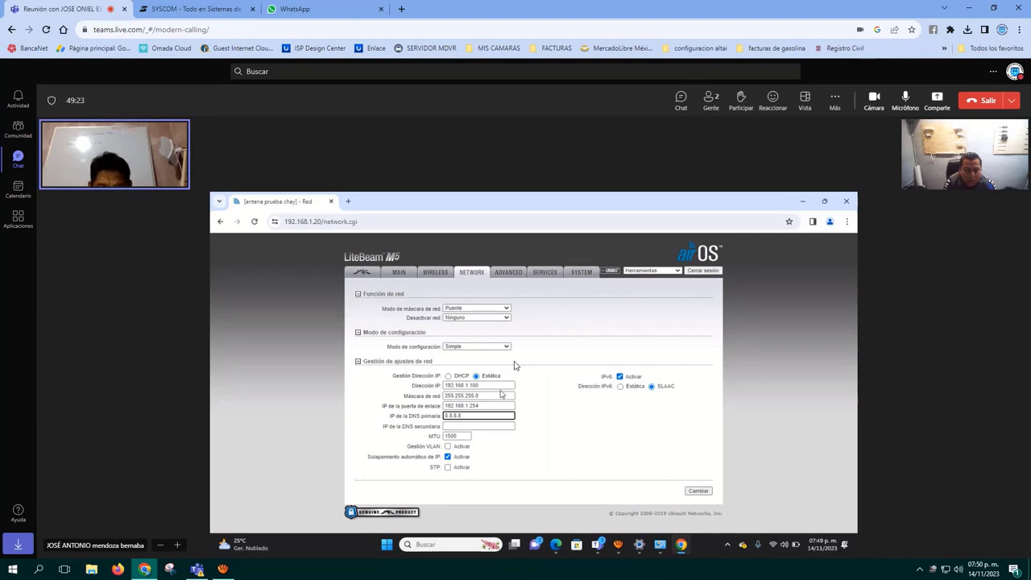
Set the secondary DNS IP to 8.8.4.4 and choose SLAAC for the IPv6 address
left_click(493, 423)
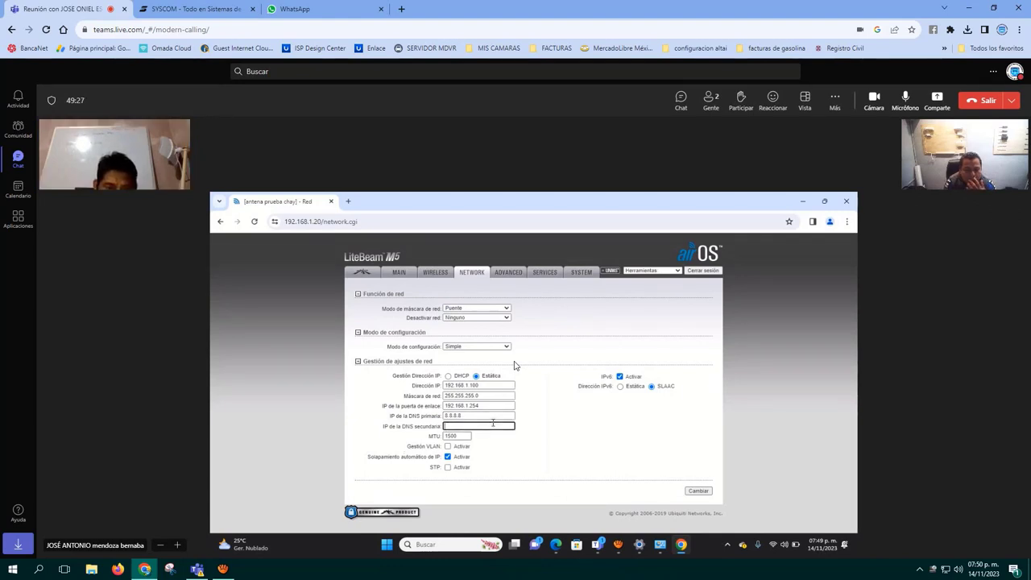
type("8.8.8.4")
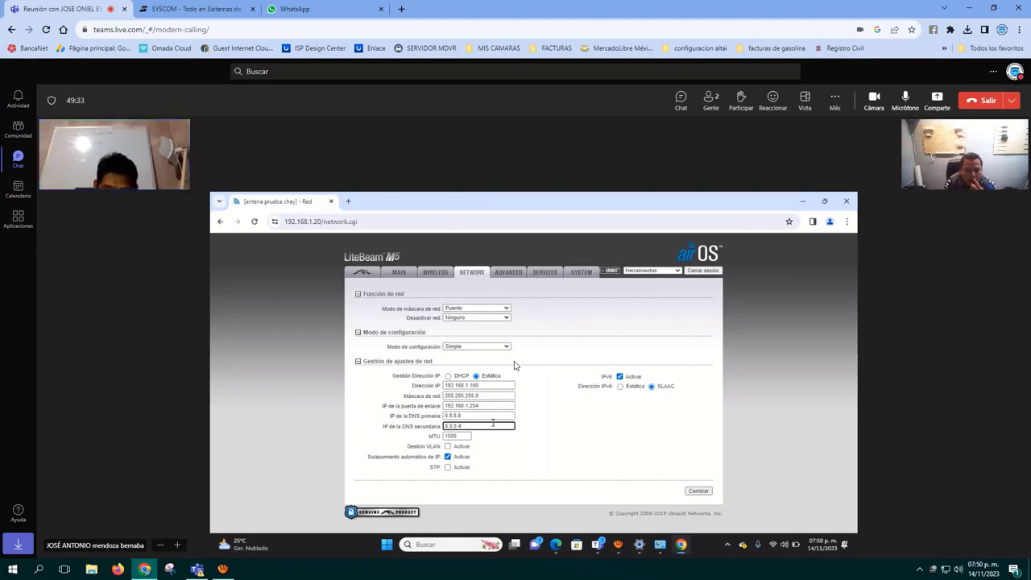
key("BackSpace")
key("BackSpace")
key("BackSpace")
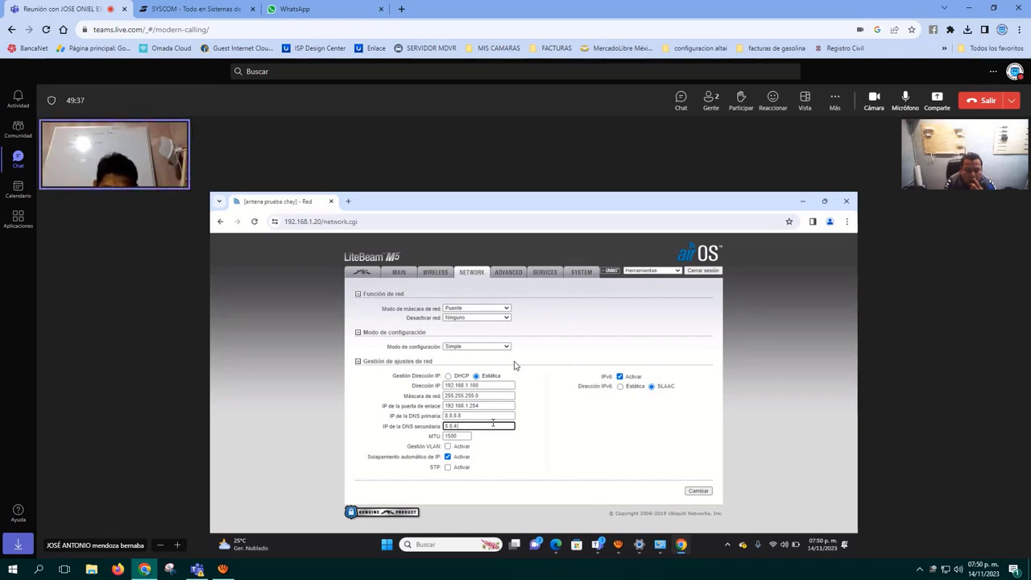
type("4")
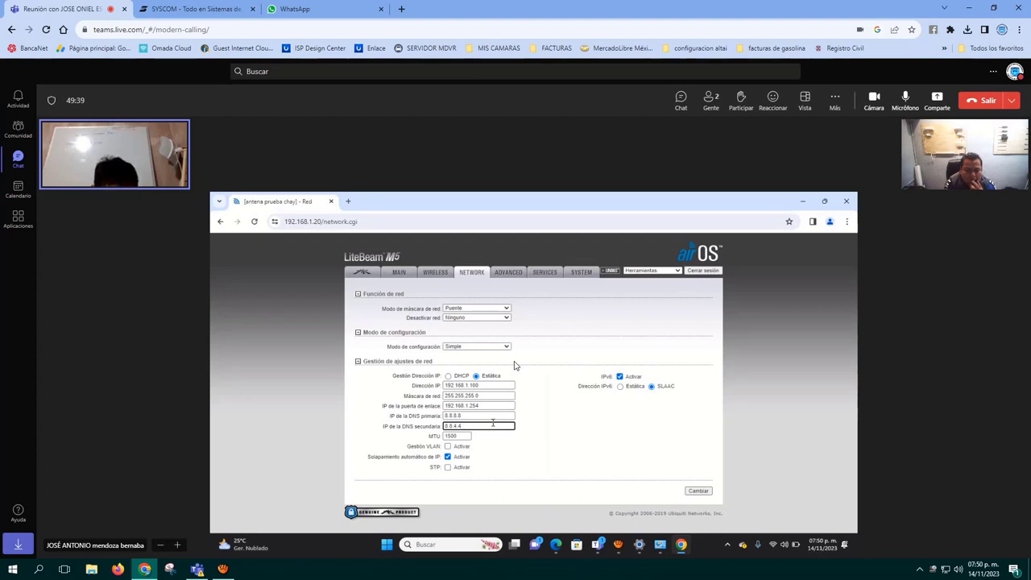
type(".4")
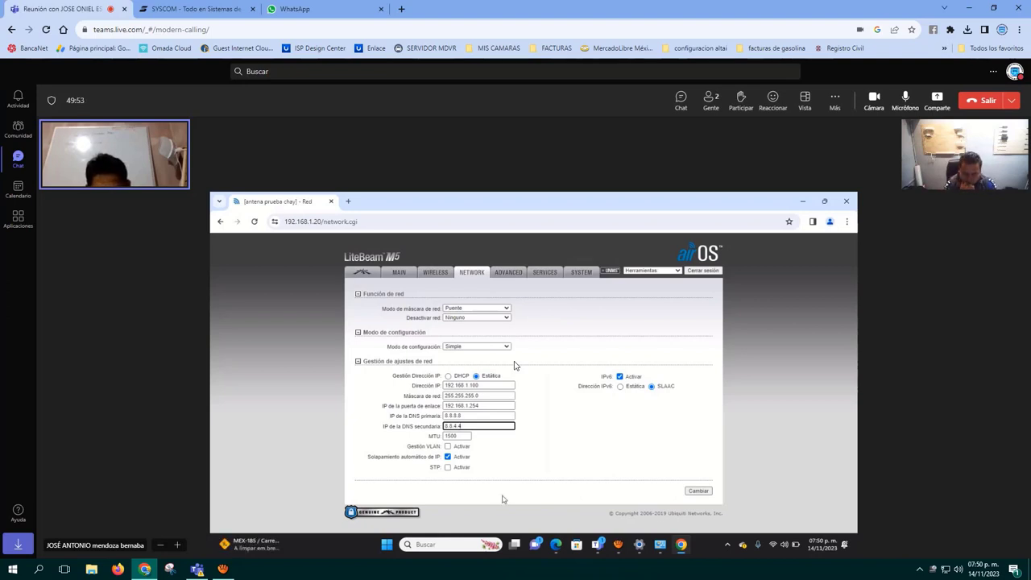
left_click(651, 386)
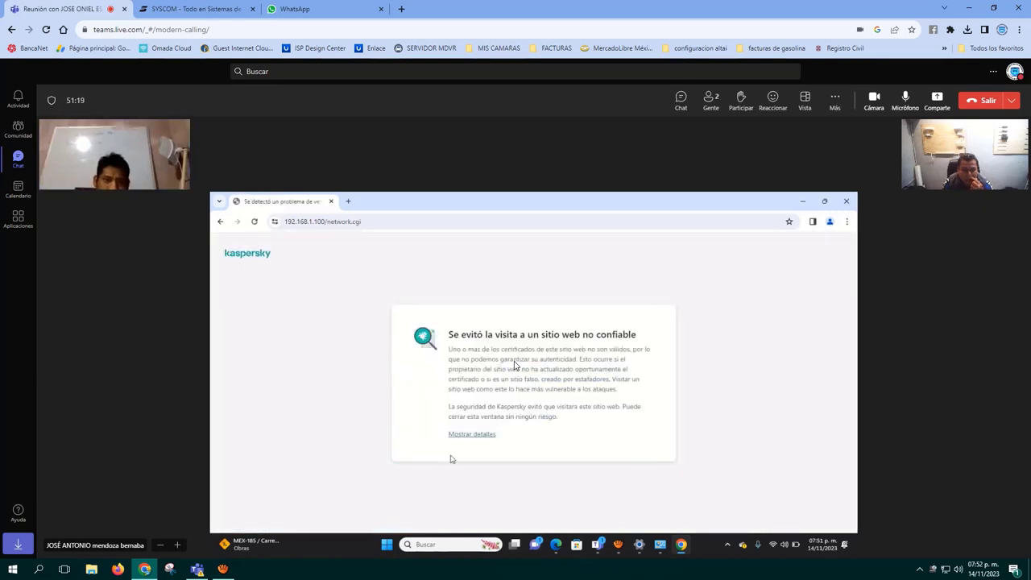
Show the details of the Kaspersky certificate warning for 192.168.1.100 and accept the risk to continue to the site
left_click(467, 435)
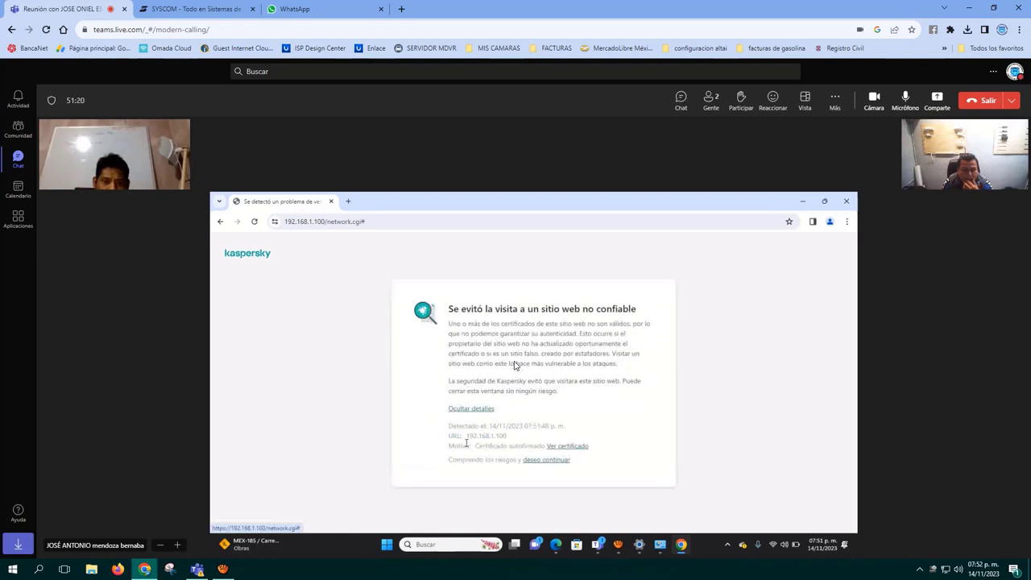
left_click(535, 461)
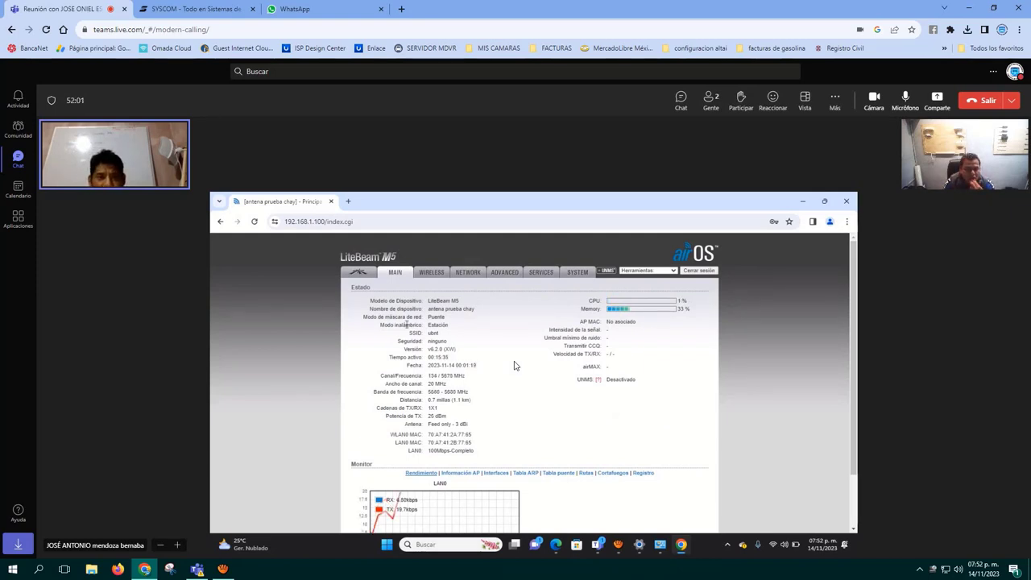
Configure the wireless settings as an access point with SSID "antena de prueba chay", 40 MHz channel width and 5745 MHz frequency, and reload the page
left_click(431, 274)
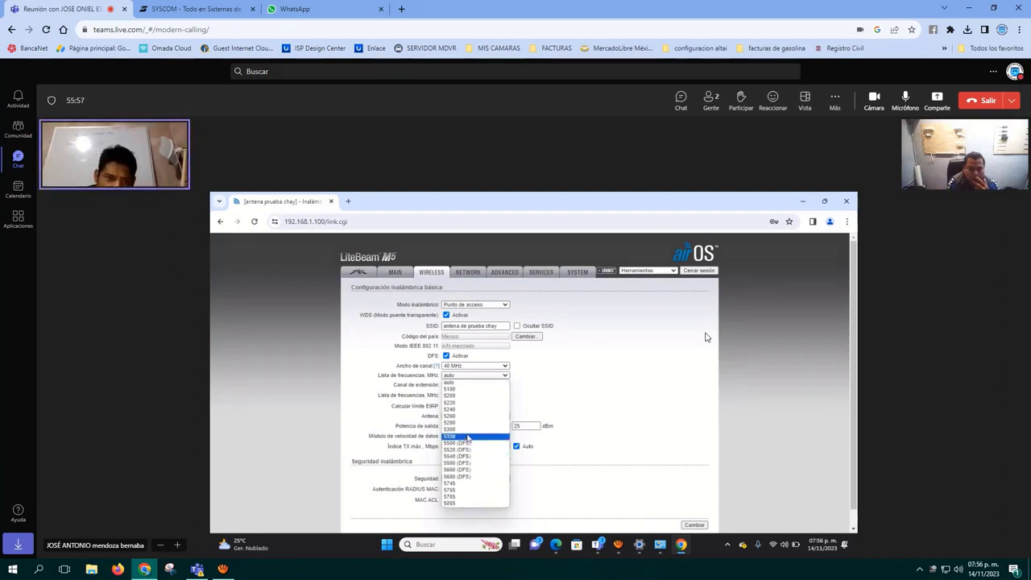
left_click(467, 486)
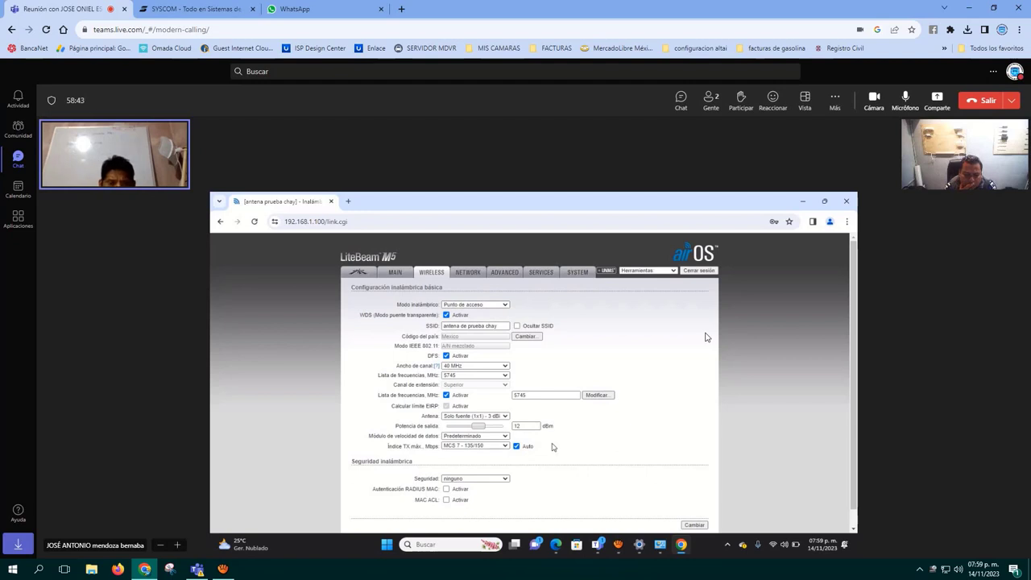
left_click(505, 446)
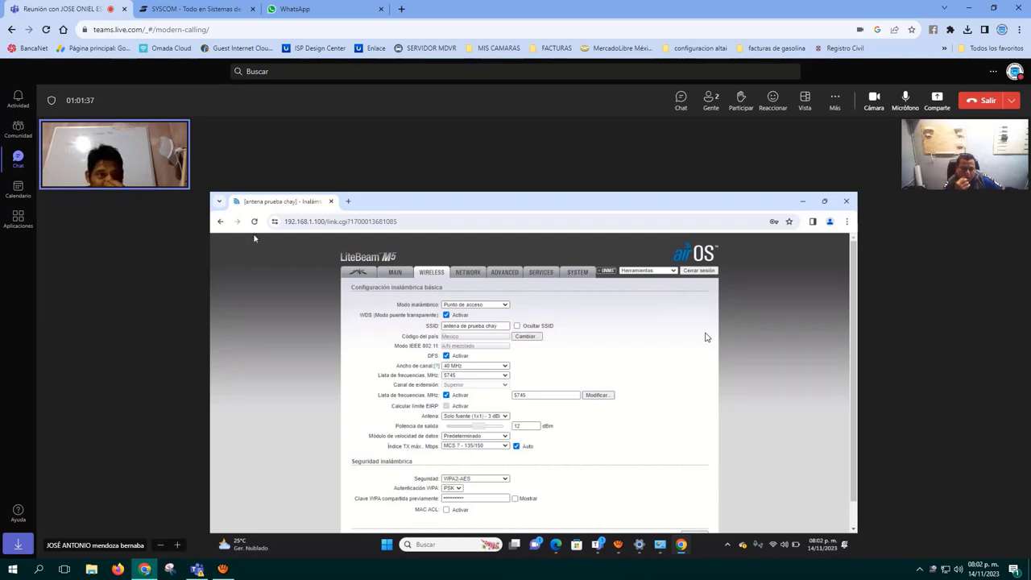
left_click(254, 222)
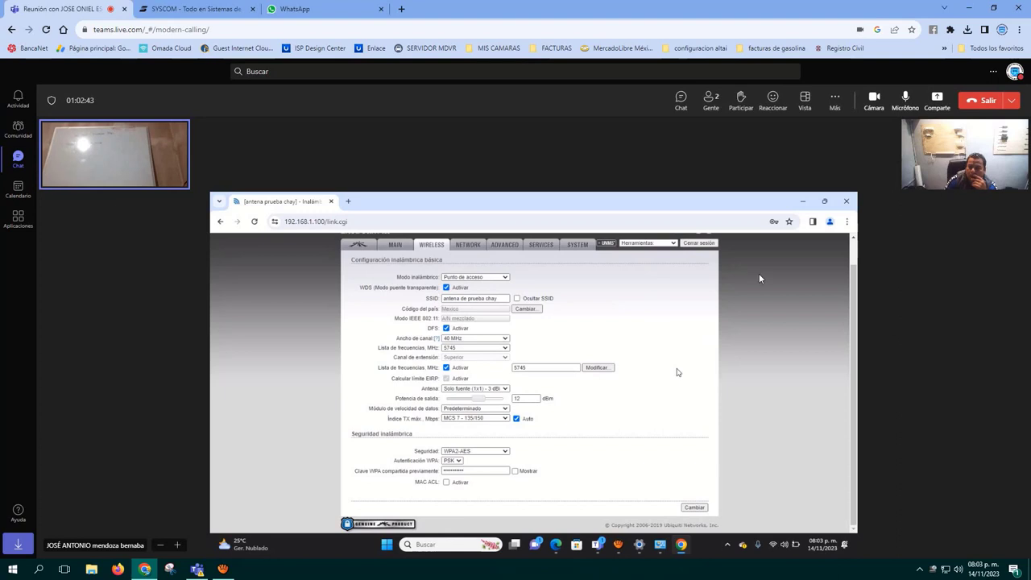
Turn off the camera in the meeting and open a new browser tab
left_click(874, 97)
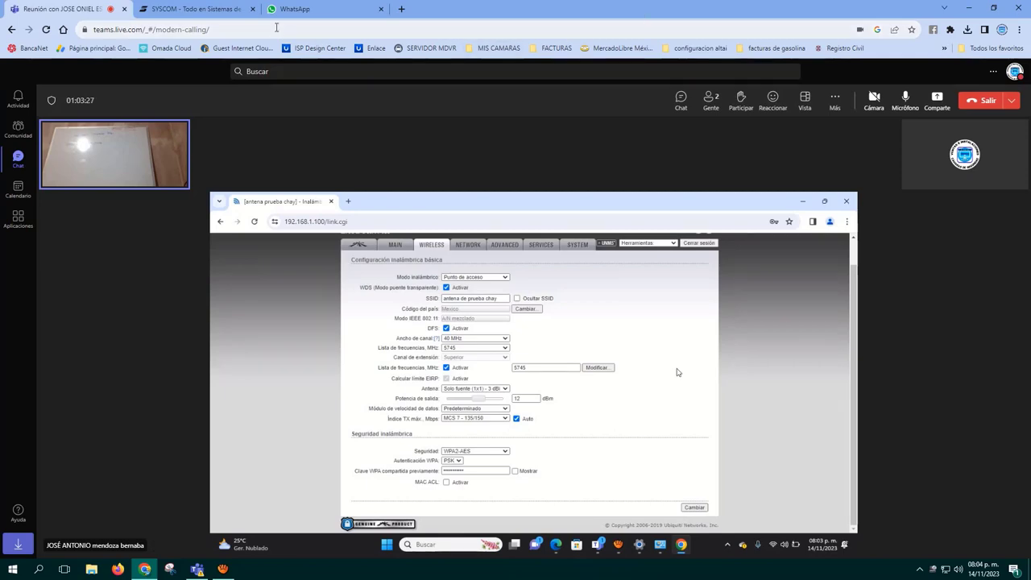
left_click(401, 9)
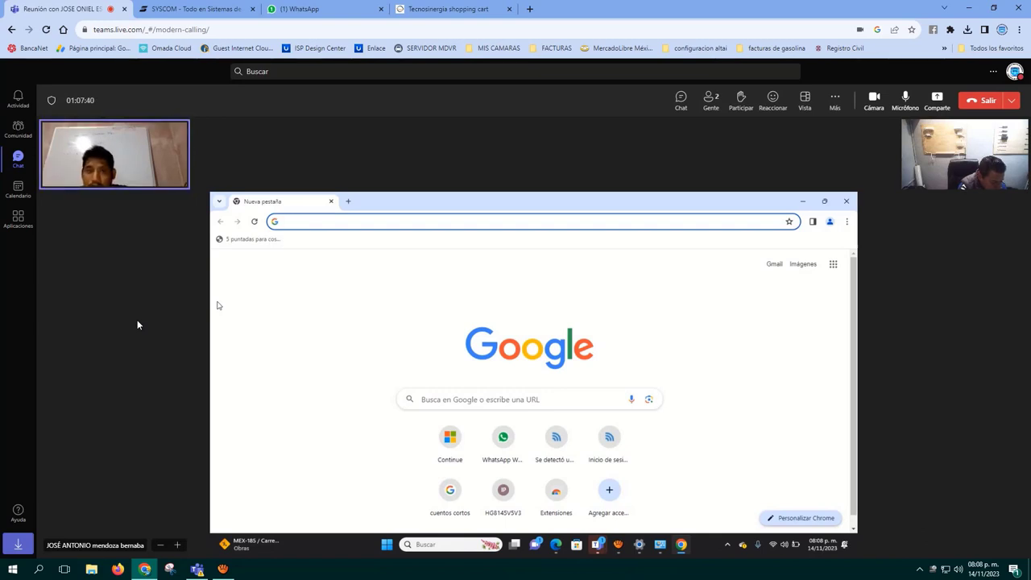
Try to open the antenna's login page, entering 192.168.120 as the address in the shared browser
type("1")
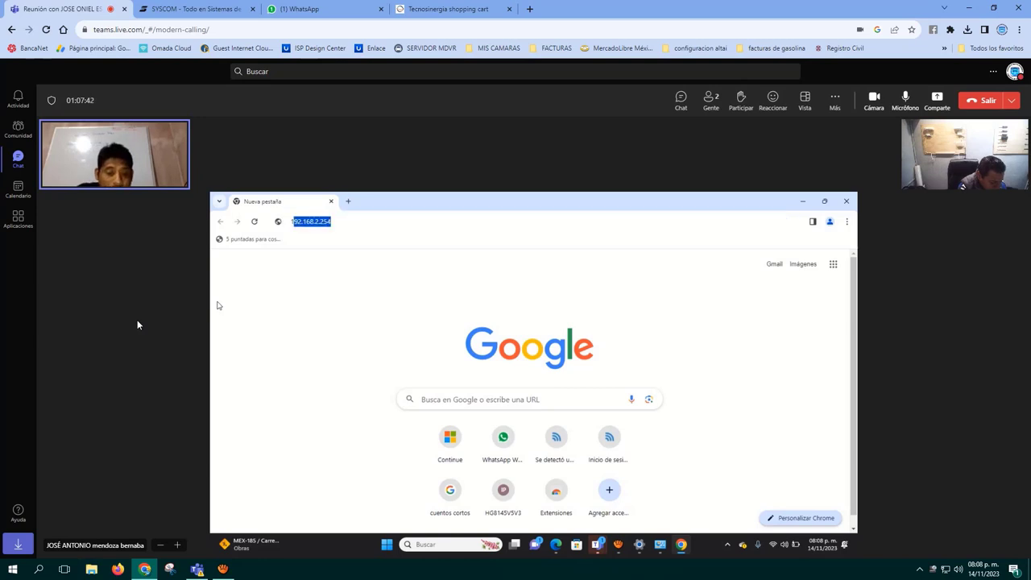
type("92.168")
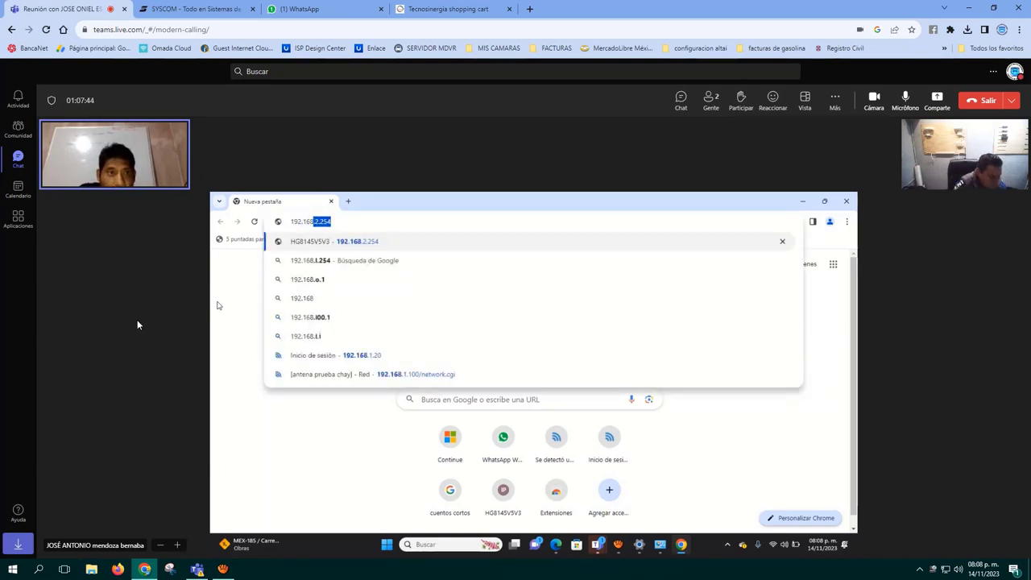
type(".1")
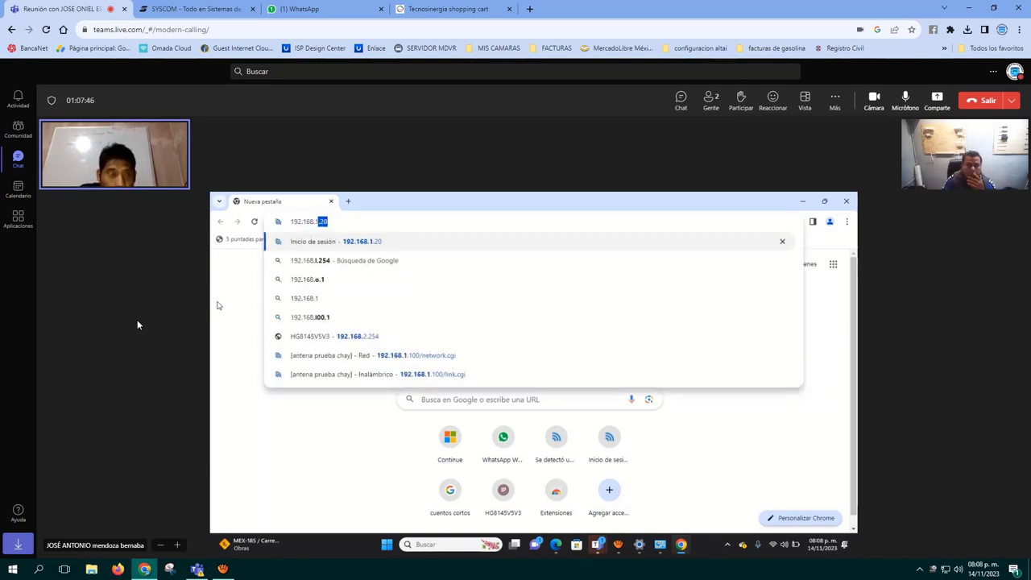
type("20")
key("Return")
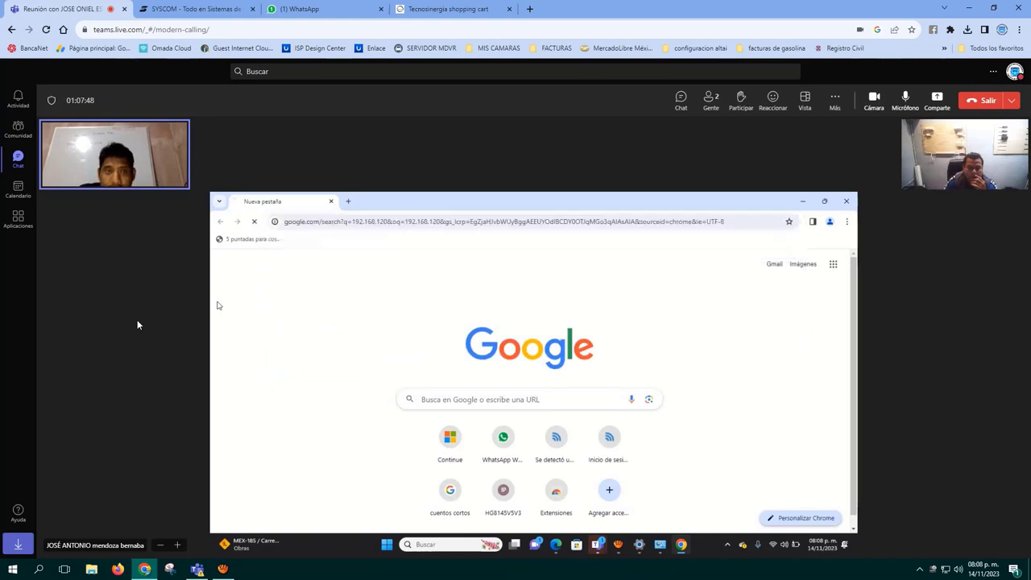